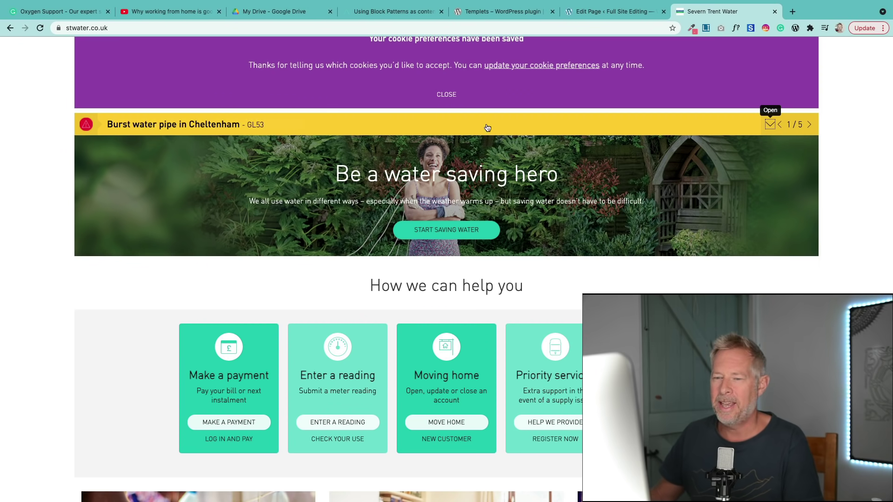
Expand the GL53 Cheltenham burst pipe alert and highlight its heading text.
click(769, 125)
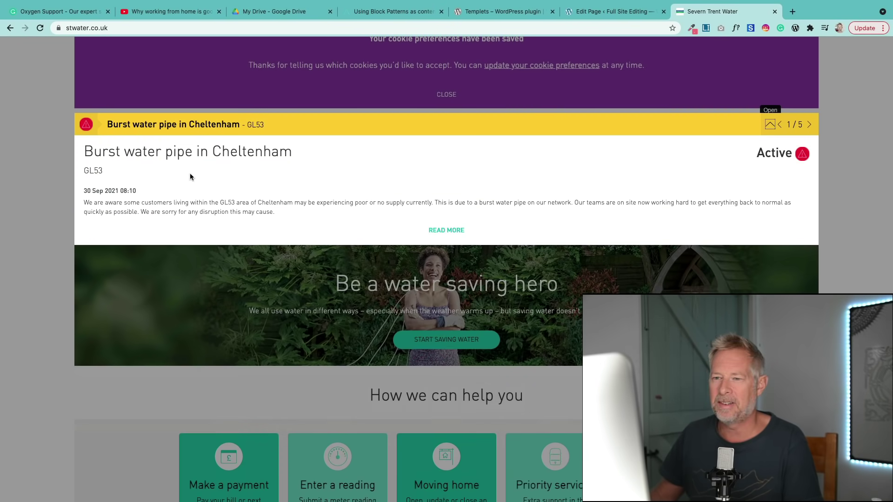
drag(107, 157, 385, 161)
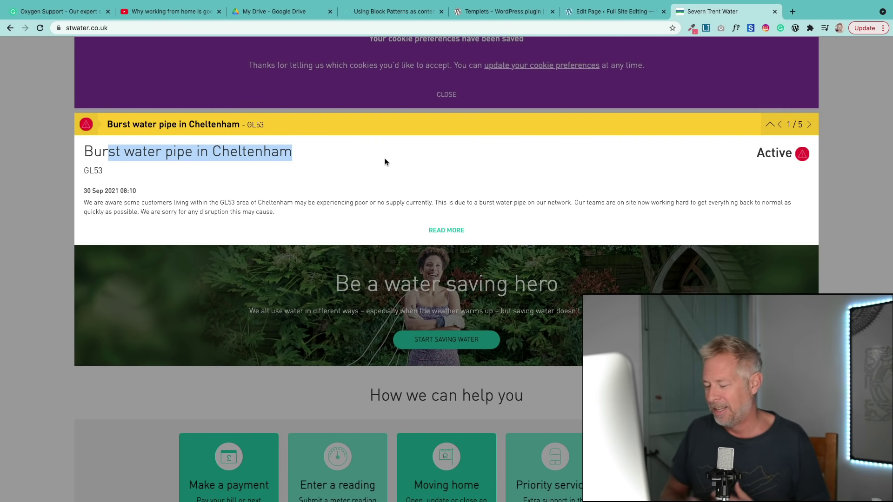
View the block-pattern templates article and the Templets plugin page, then return to the page editor.
click(389, 12)
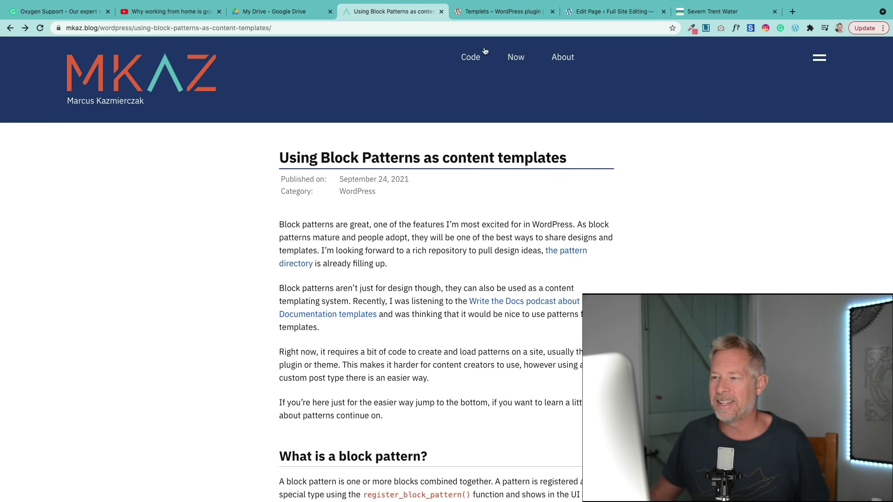
click(504, 14)
scroll(462, 113, up, 4)
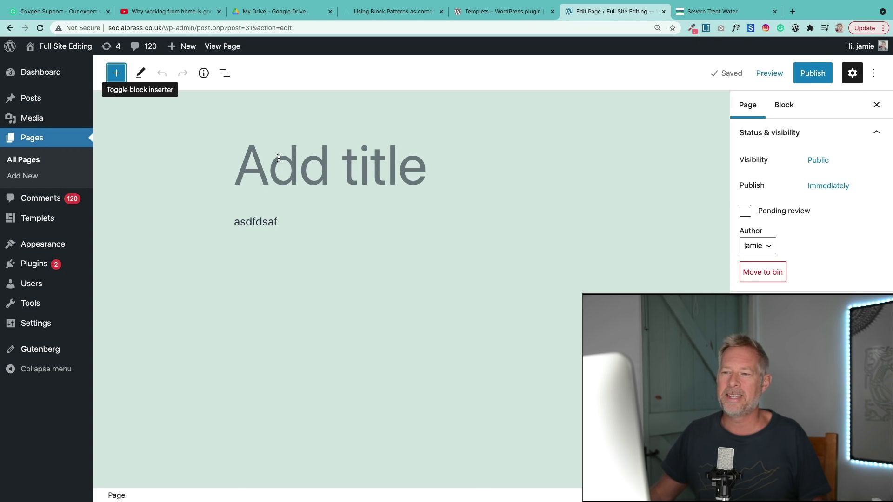
click(279, 158)
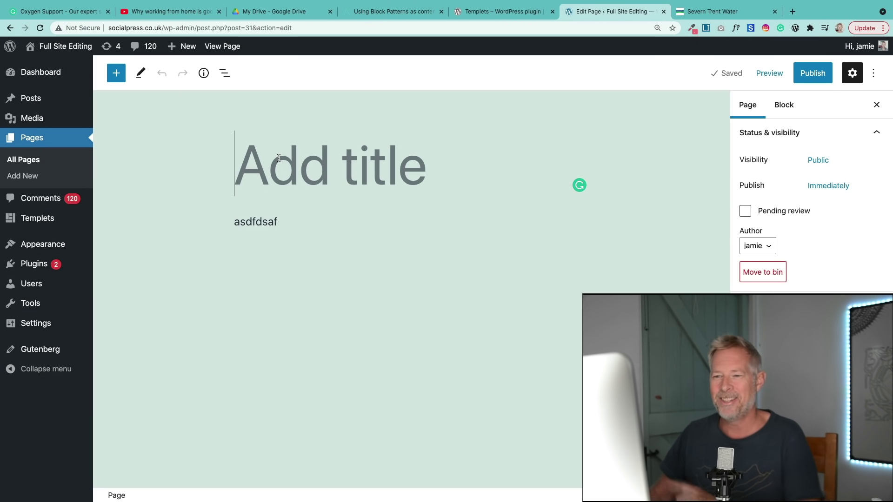
Insert the Water outage pattern from the Templets pattern category into the page.
click(116, 74)
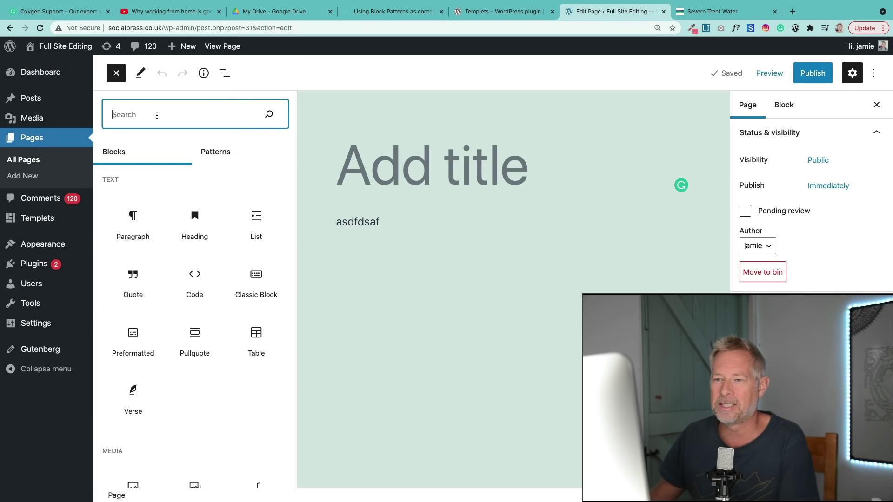
click(208, 153)
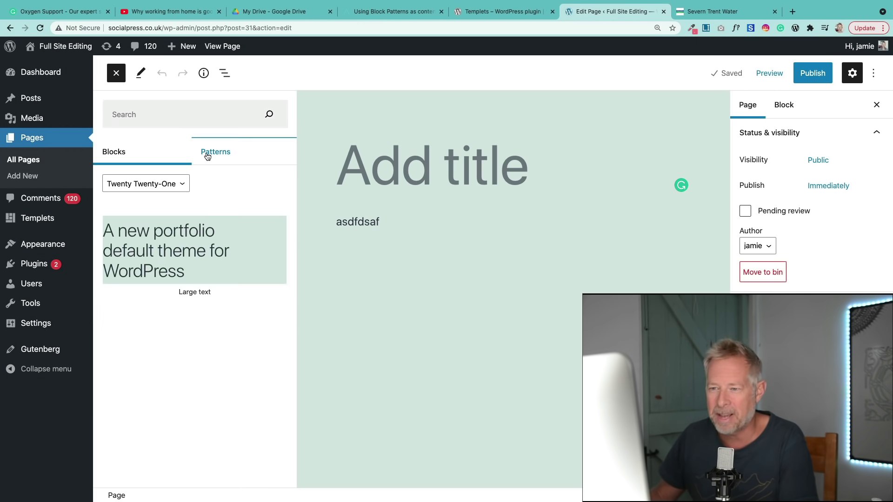
click(167, 188)
click(132, 255)
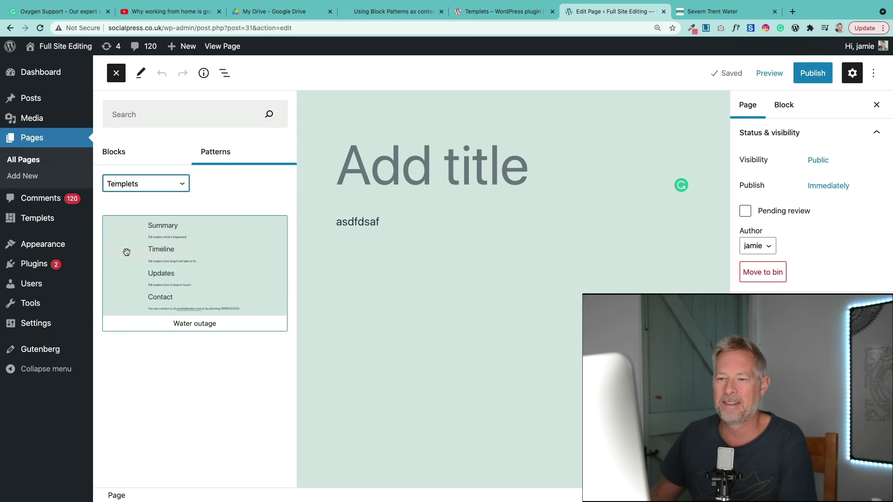
click(225, 256)
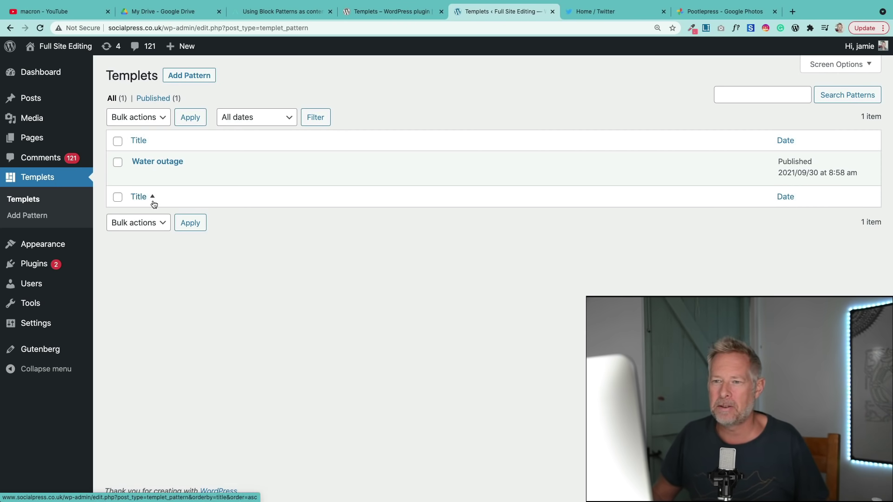
Create a new Templet pattern titled 'Gas outage' and paste in the copied outage sections.
mouse_move(153, 168)
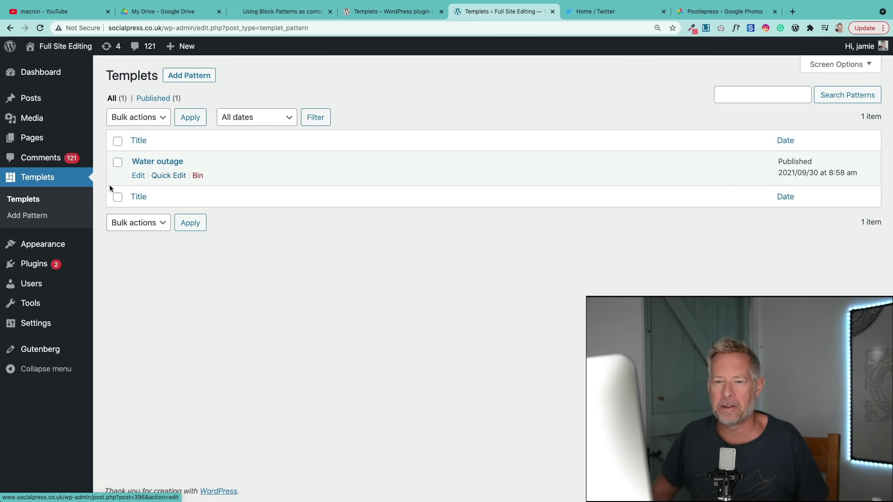
click(56, 219)
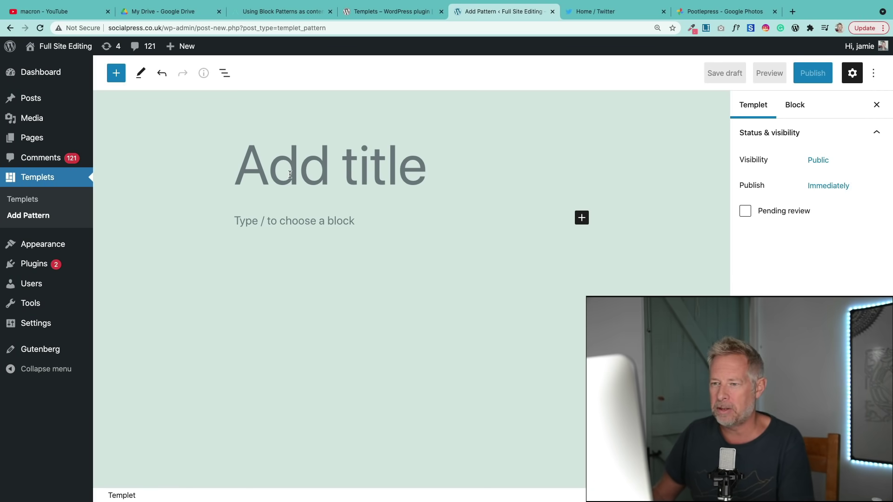
text(Gas )
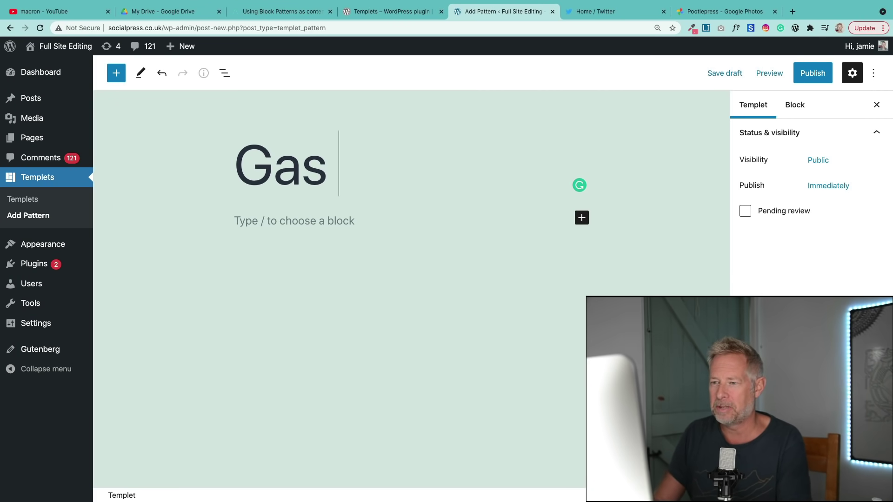
text(outage)
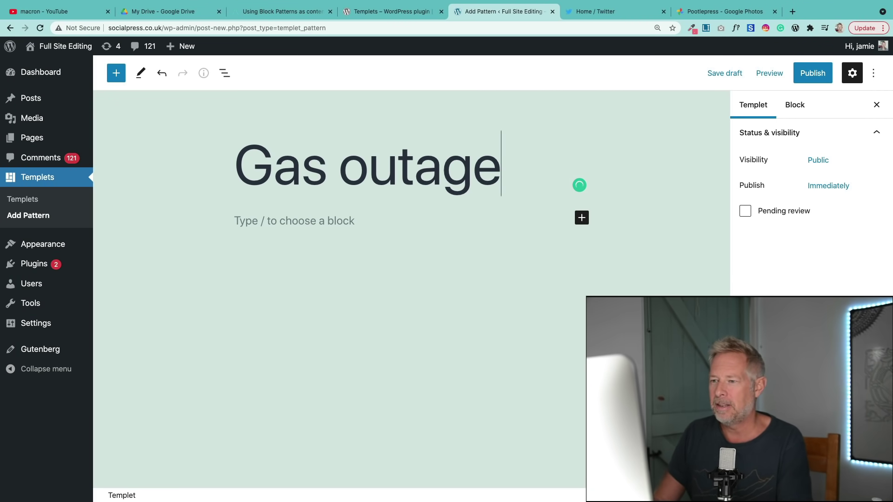
click(286, 221)
key(ctrl+v)
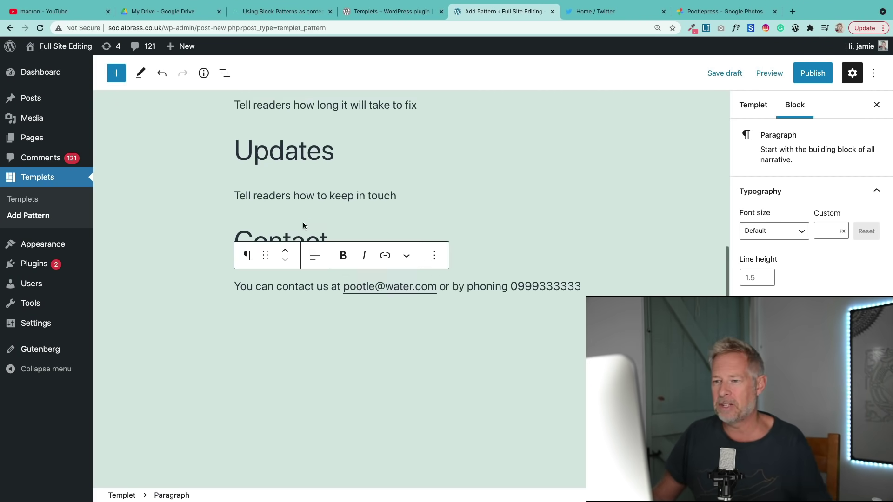
Change the first heading to 'Summary of gas outage'.
scroll(303, 225, up, 6)
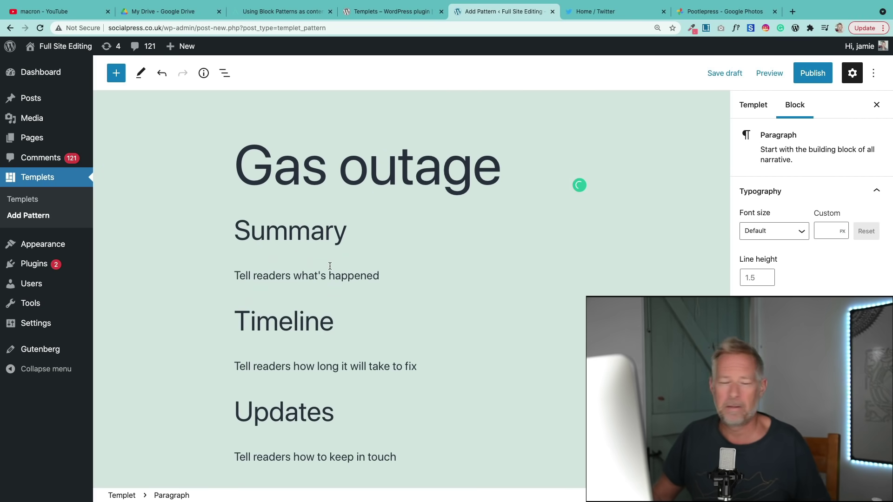
scroll(319, 263, down, 3)
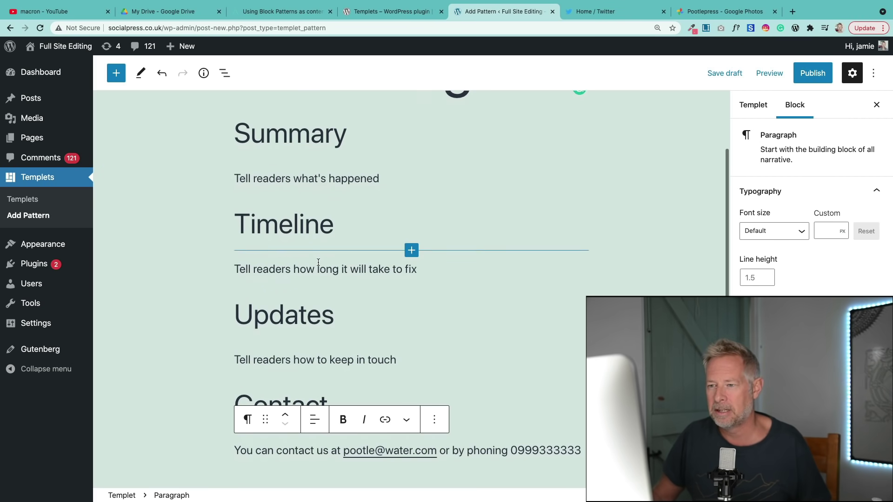
scroll(326, 246, up, 2)
scroll(333, 240, down, 3)
scroll(359, 212, up, 3)
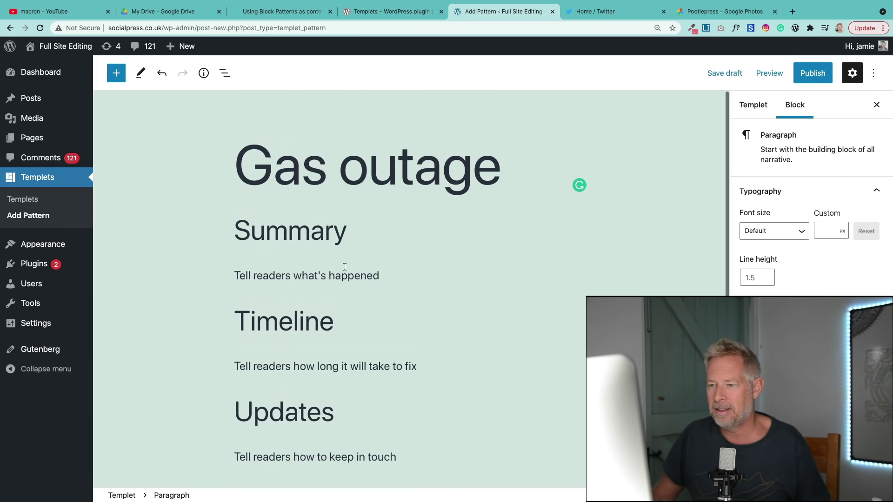
click(353, 232)
text(of gas outage)
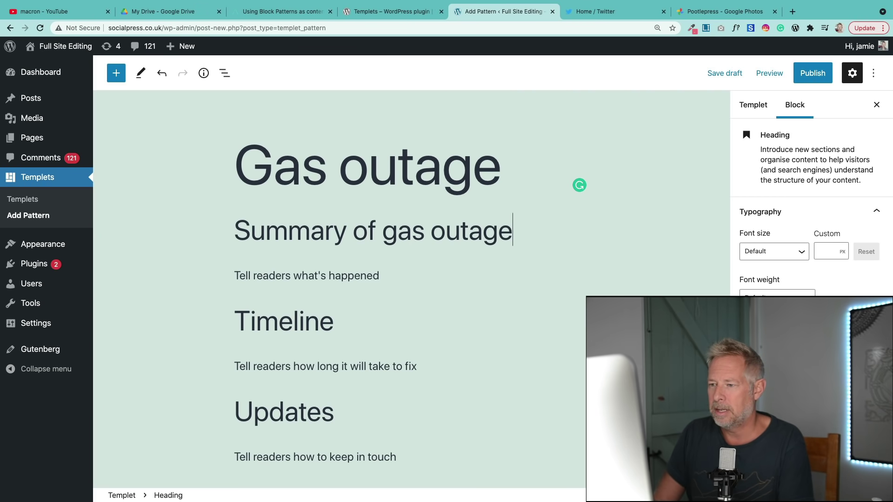
Publish the Gas outage pattern, confirming in the pre-publish panel.
click(812, 73)
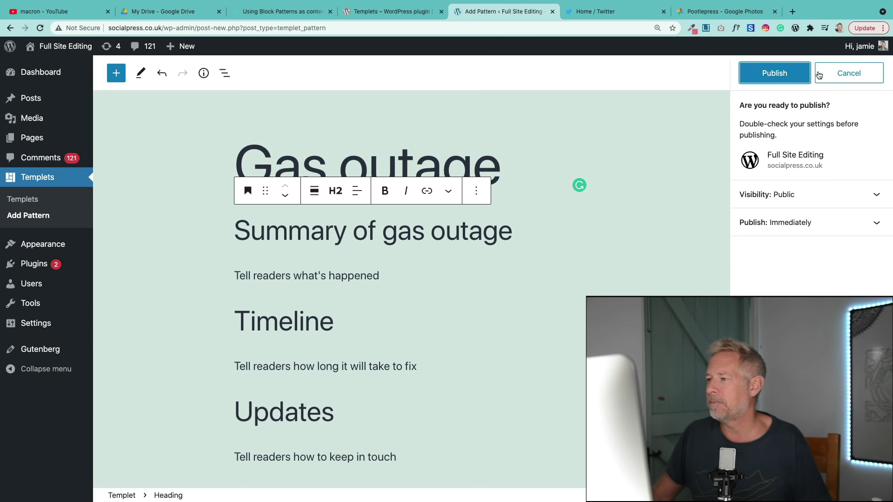
click(794, 74)
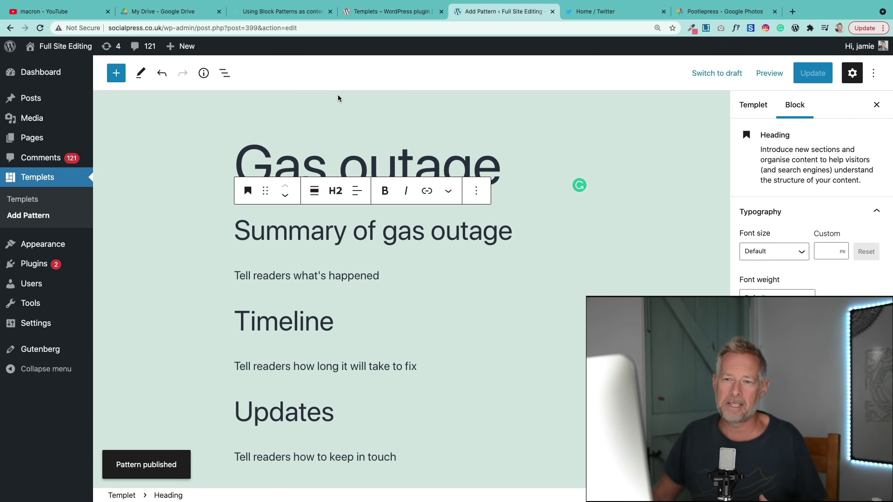
mouse_move(27, 139)
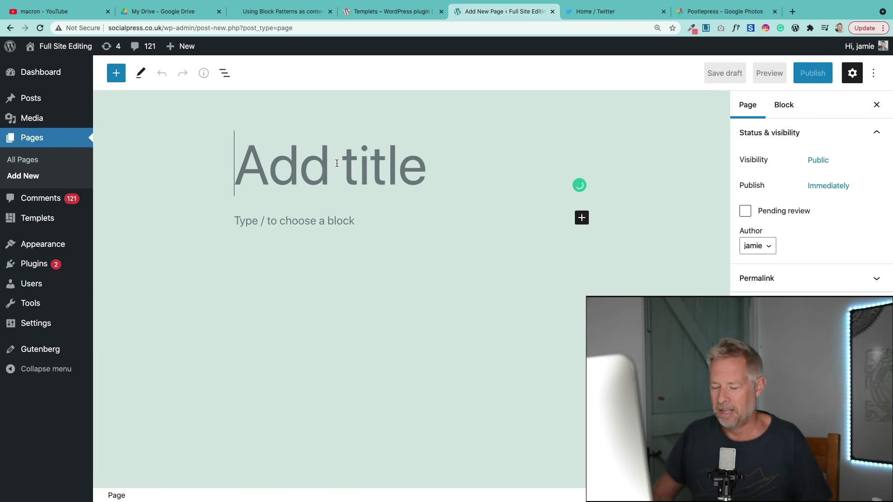
Insert the Gas outage pattern from the Templets category into the new page and close the inserter.
click(115, 73)
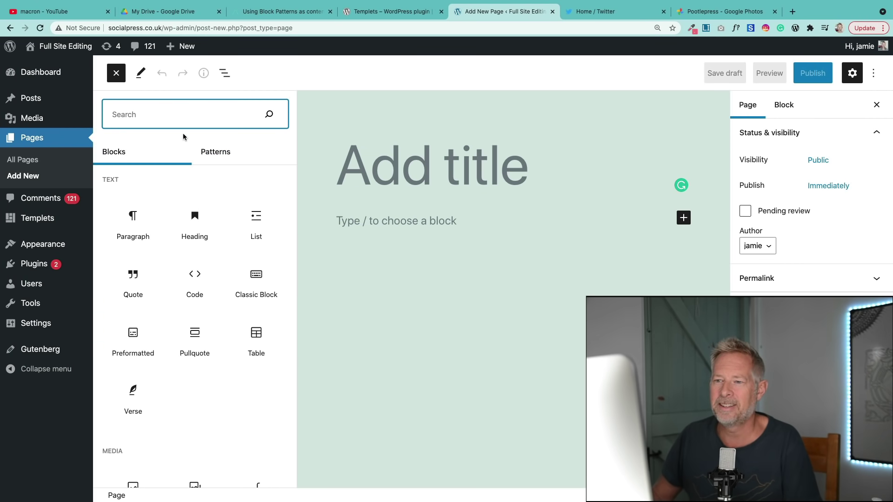
click(211, 150)
click(153, 186)
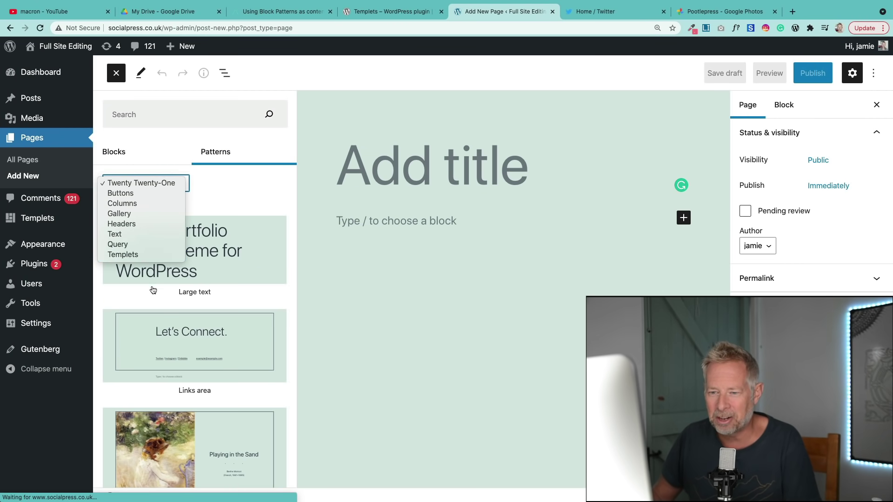
click(143, 254)
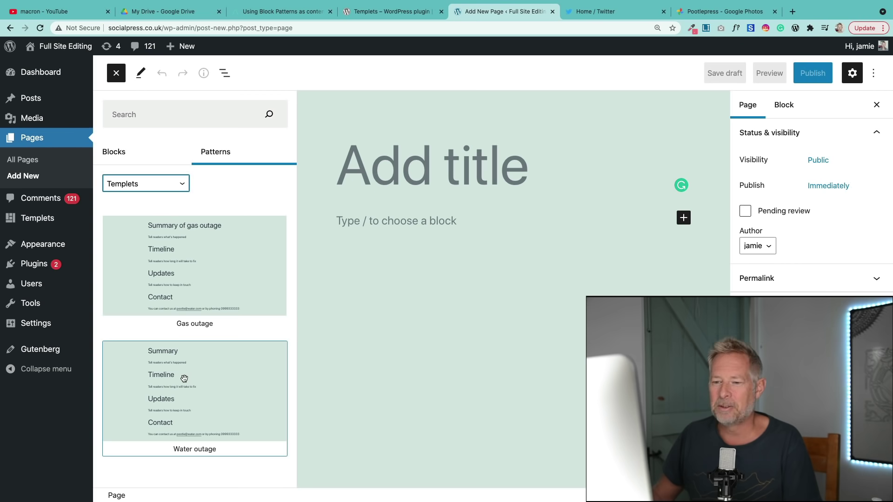
click(187, 238)
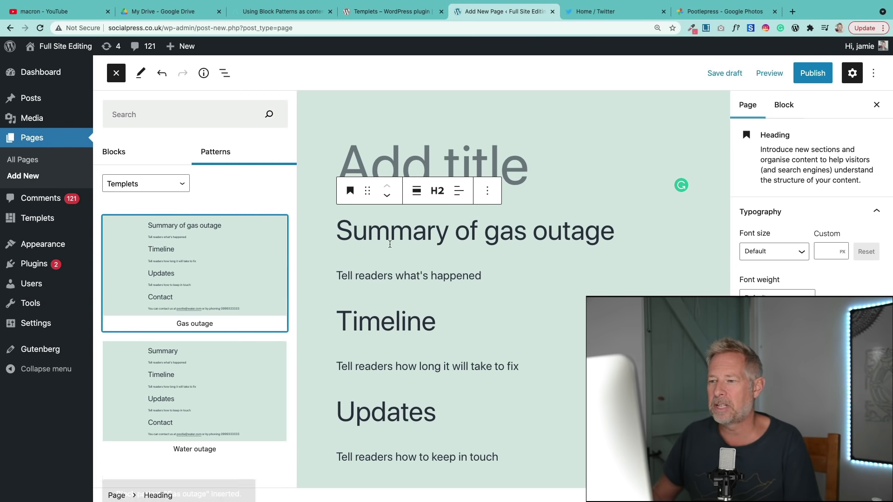
click(117, 73)
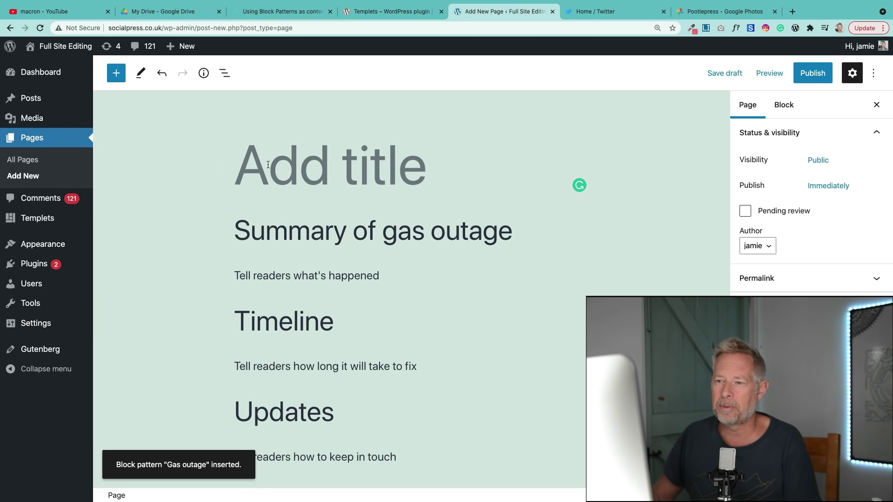